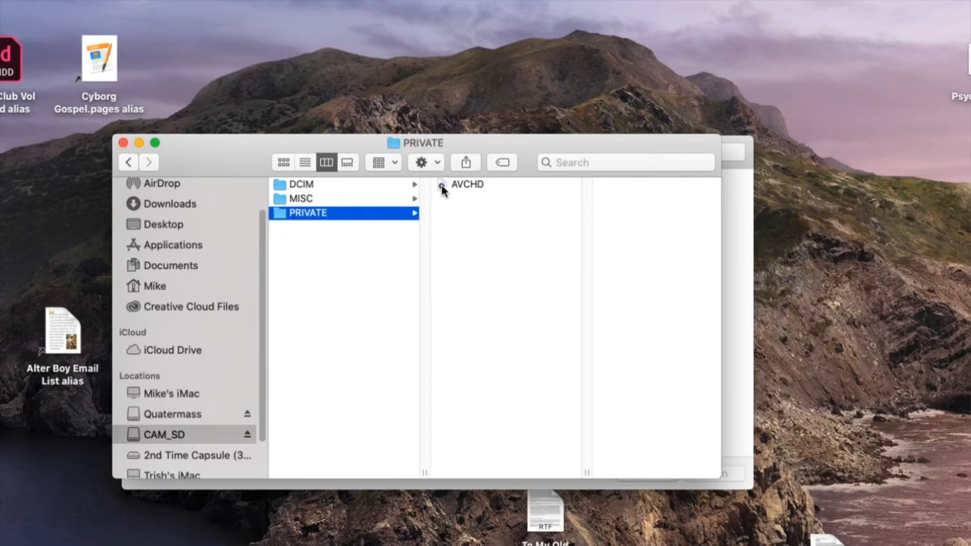
Step: Show the package contents of the AVCHD item in the card's PRIVATE folder
{"action": "left_click", "coordinate": [442, 189]}
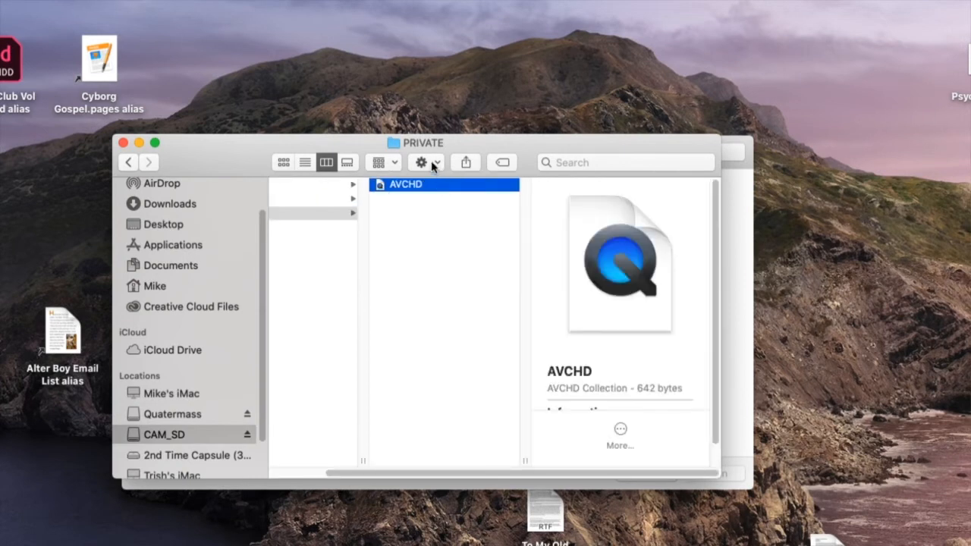
{"action": "left_click", "coordinate": [428, 163]}
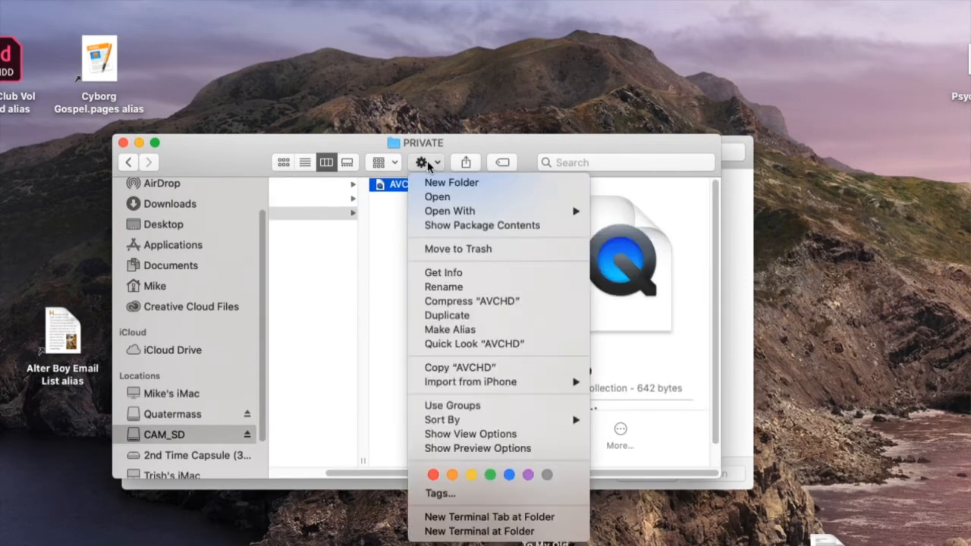
{"action": "left_click", "coordinate": [463, 225]}
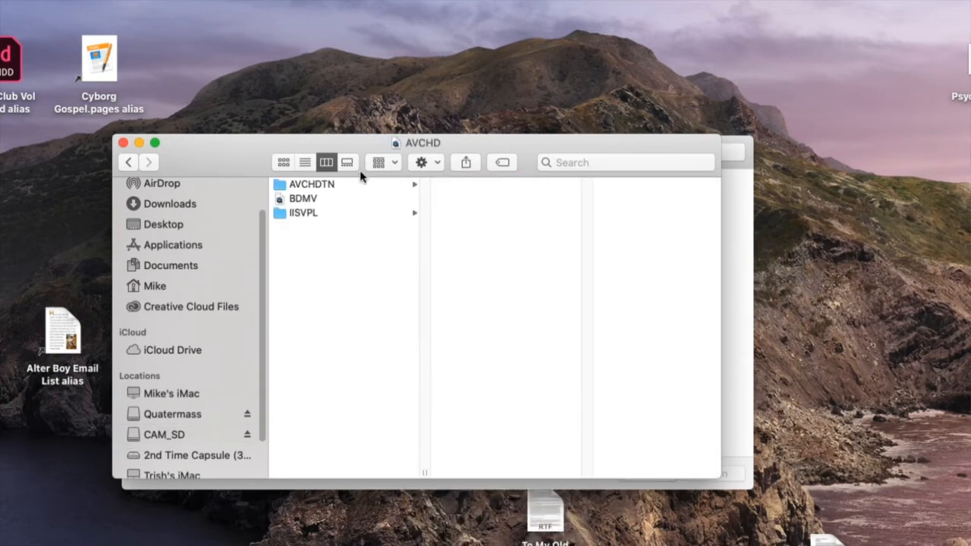
Step: Show the package contents of the BDMV item inside AVCHD
{"action": "left_click", "coordinate": [280, 200]}
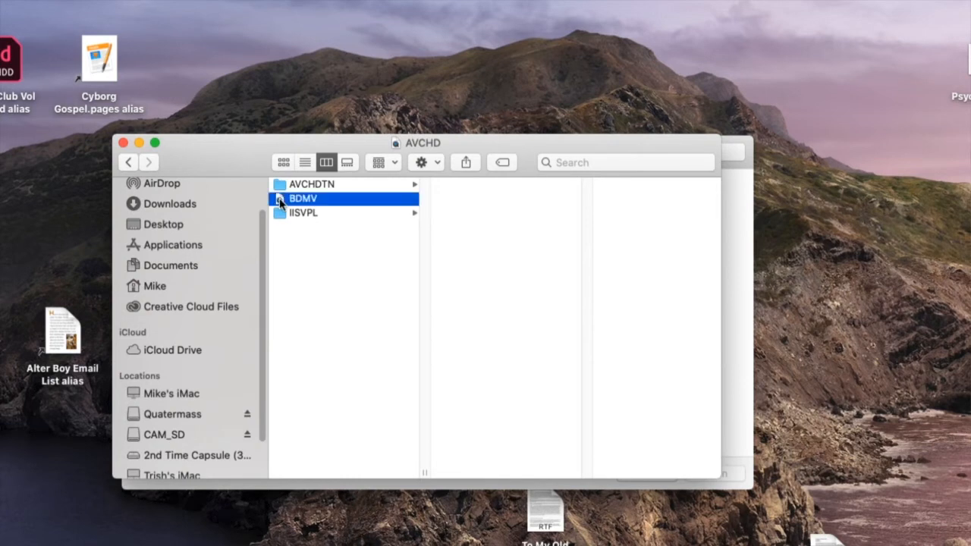
{"action": "left_click", "coordinate": [436, 161]}
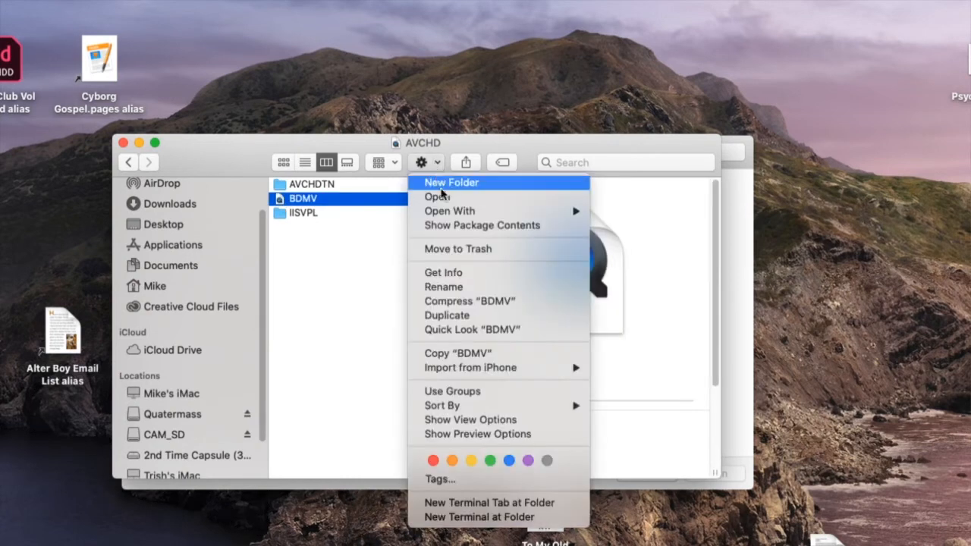
{"action": "left_click", "coordinate": [464, 225]}
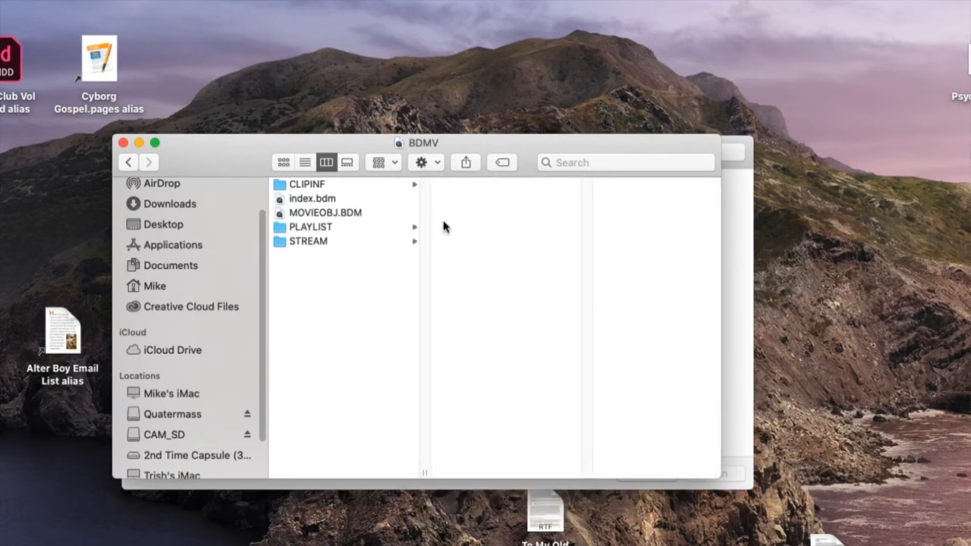
Step: Open the STREAM folder and preview its MTS clips in Quick Look
{"action": "left_click", "coordinate": [285, 242]}
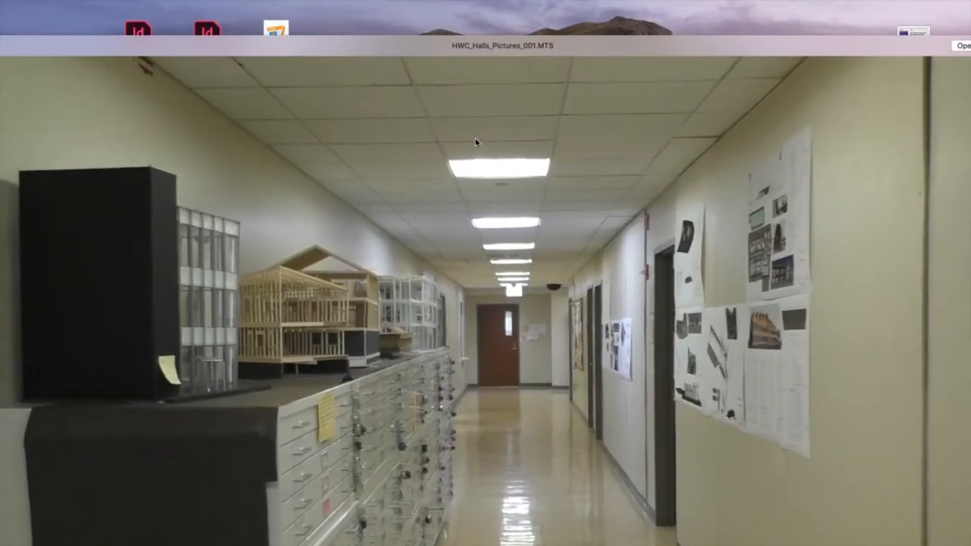
{"action": "key", "text": "Down"}
{"action": "key", "text": "Down"}
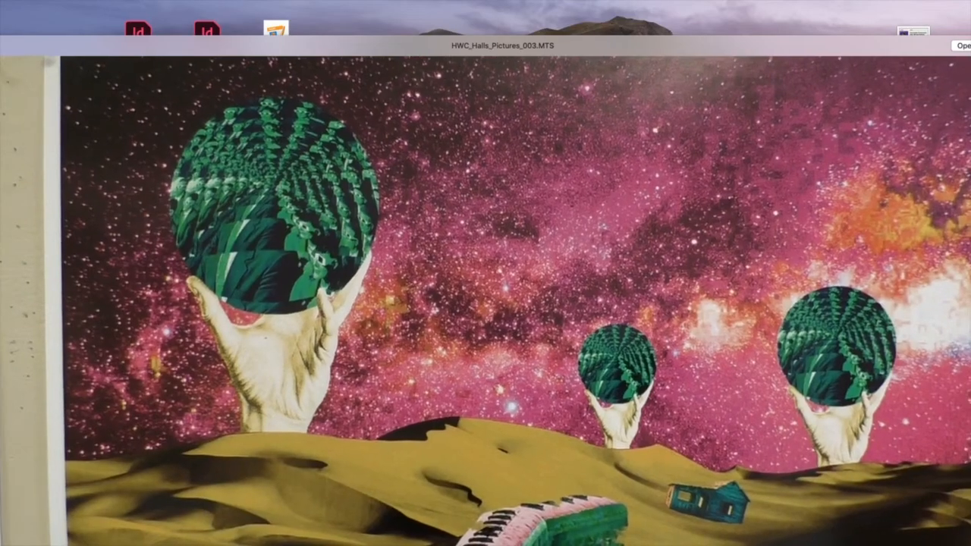
{"action": "key", "text": "space"}
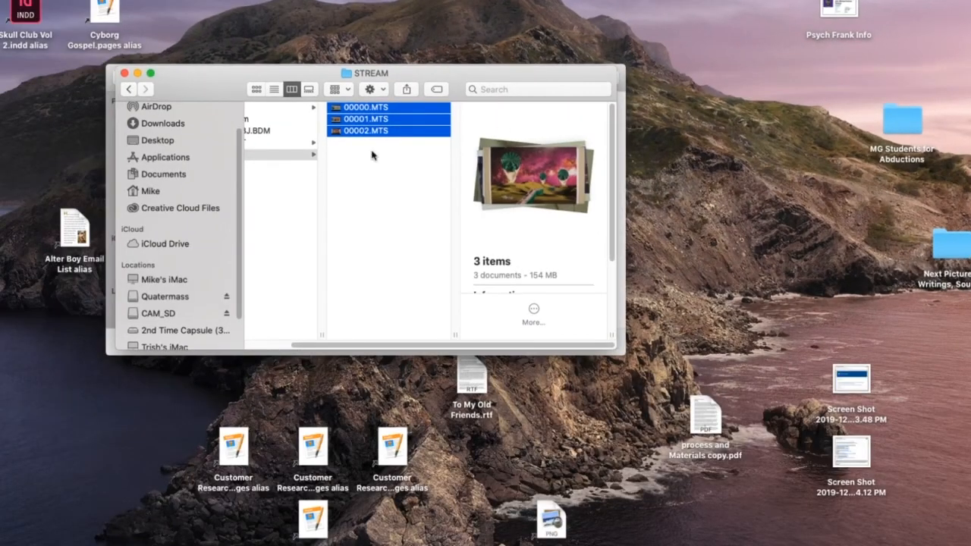
Step: Search the web in Safari for help on viewing package contents and read through the results
{"action": "scroll", "coordinate": [311, 327], "scroll_direction": "left", "scroll_amount": 3}
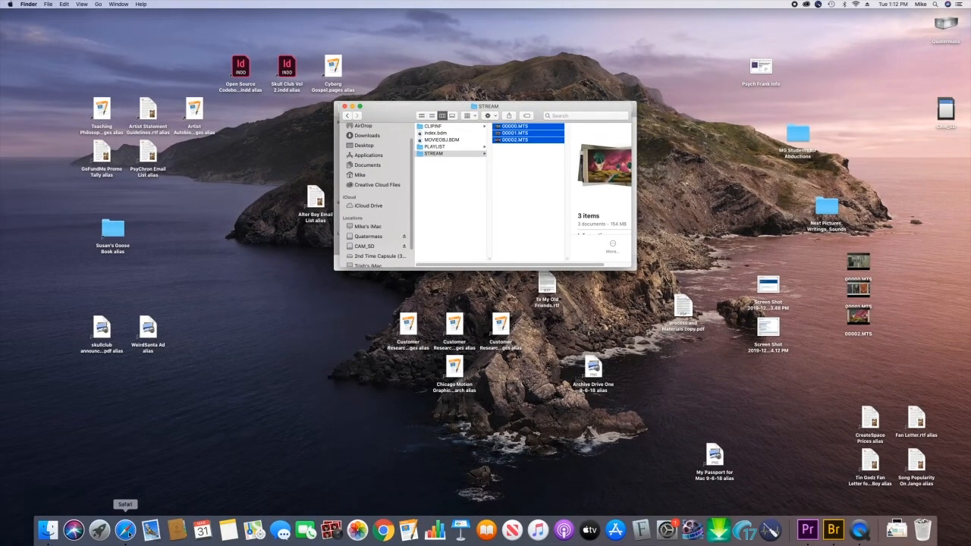
{"action": "left_click", "coordinate": [126, 529]}
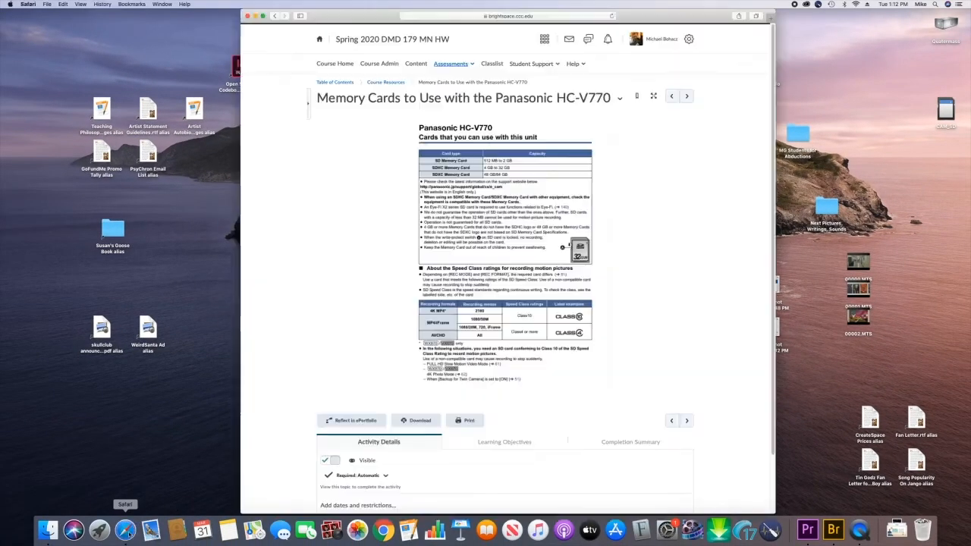
{"action": "left_click", "coordinate": [501, 16]}
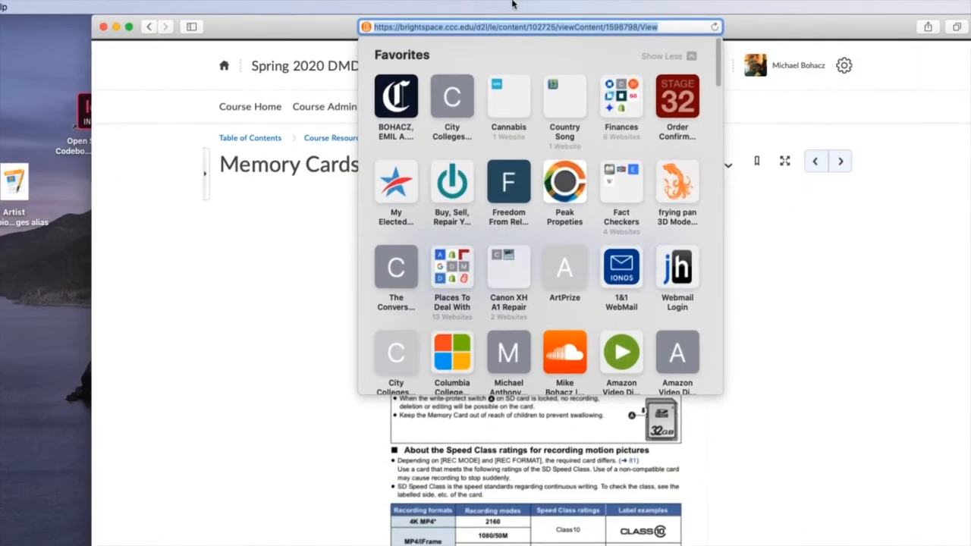
{"action": "type", "text": "how do i"}
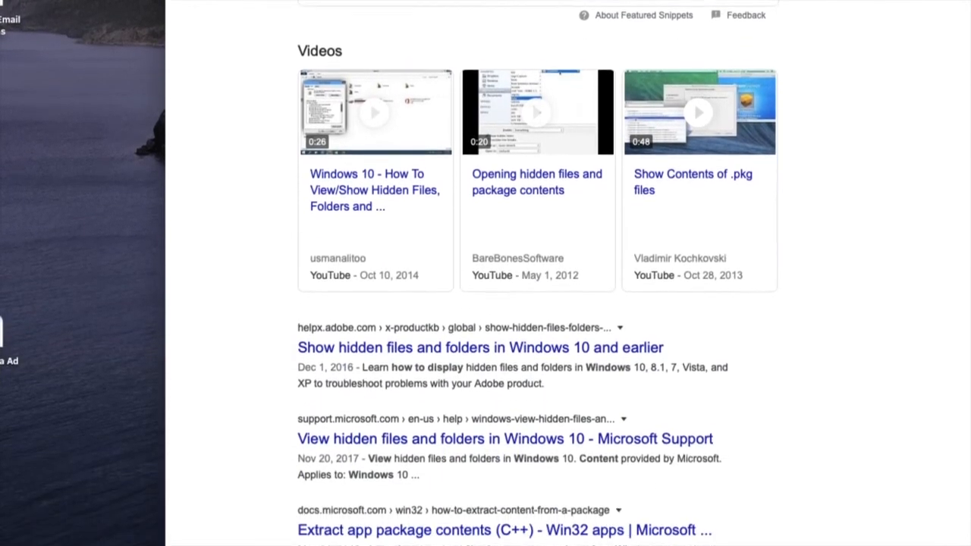
{"action": "scroll", "coordinate": [230, 273], "scroll_direction": "down", "scroll_amount": 2}
{"action": "scroll", "coordinate": [230, 255], "scroll_direction": "down", "scroll_amount": 4}
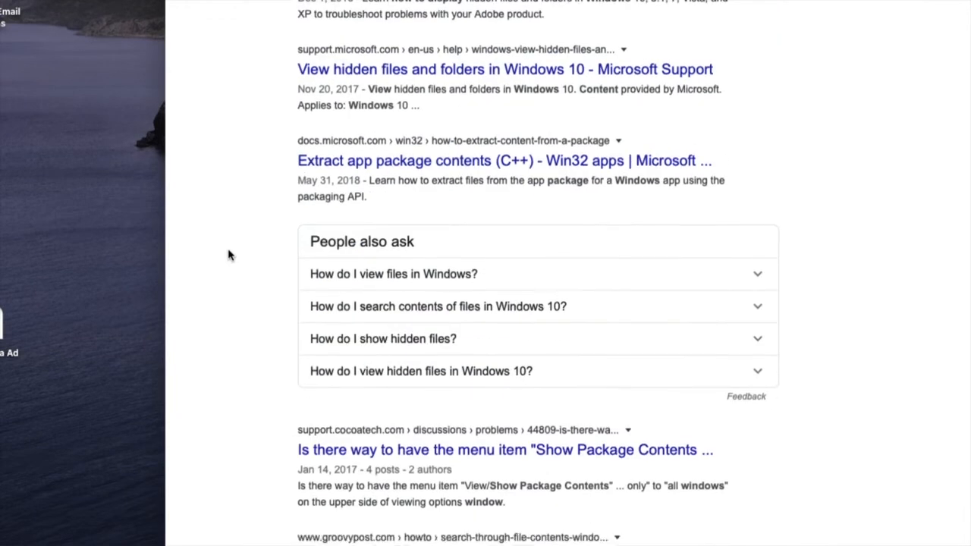
{"action": "scroll", "coordinate": [230, 255], "scroll_direction": "down", "scroll_amount": 1}
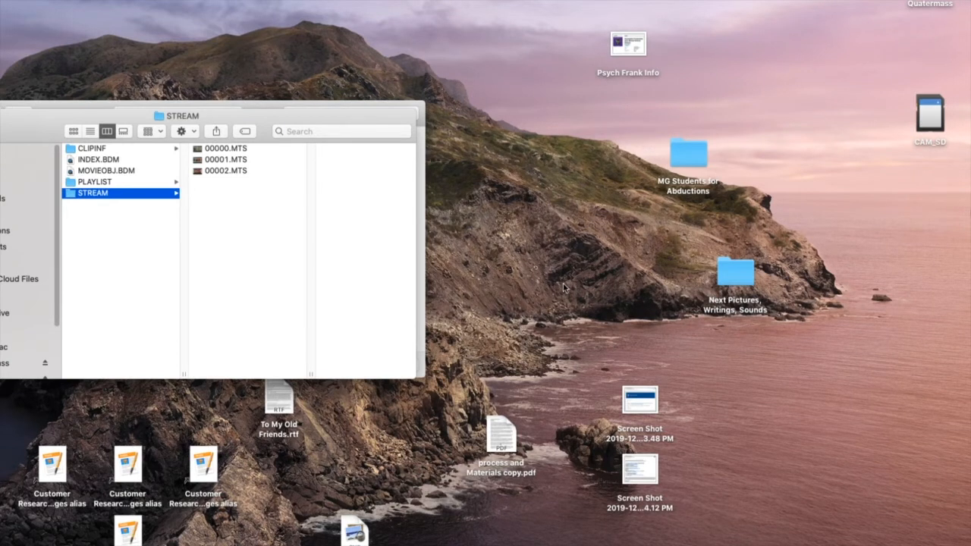
Step: In a new Finder window, create a folder named HWC Pictures In Halls inside the home Movies folder
{"action": "key", "text": "super+n"}
{"action": "left_click_drag", "start_coordinate": [209, 350], "coordinate": [509, 214]}
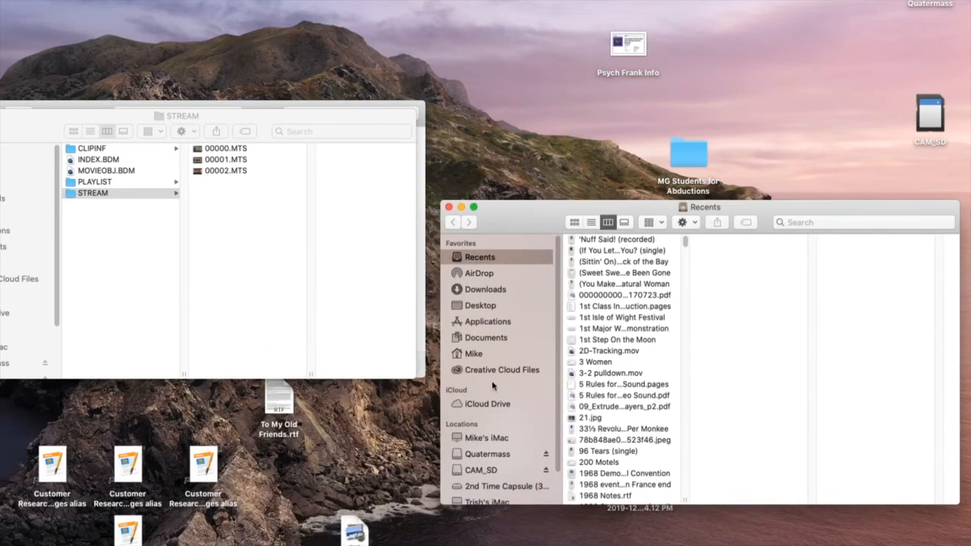
{"action": "left_click", "coordinate": [458, 355]}
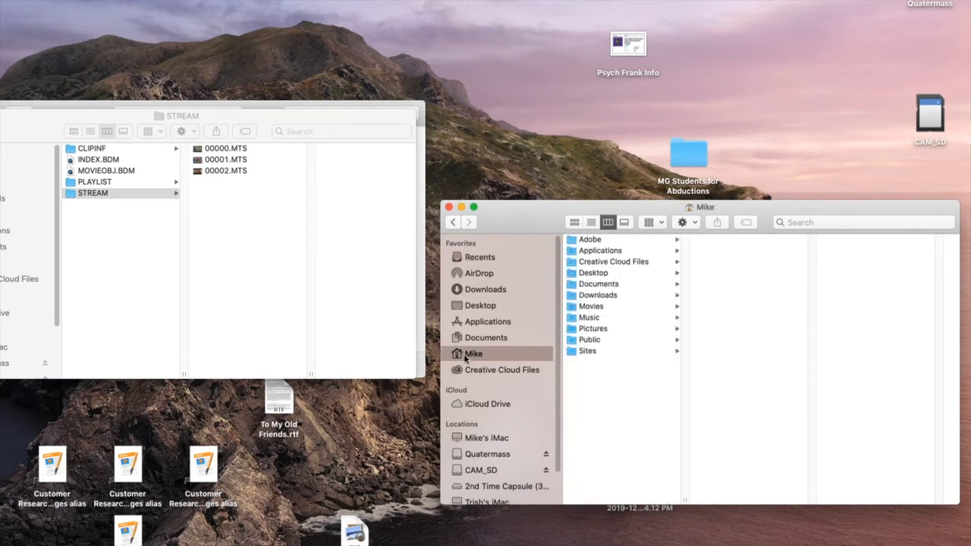
{"action": "left_click", "coordinate": [571, 307]}
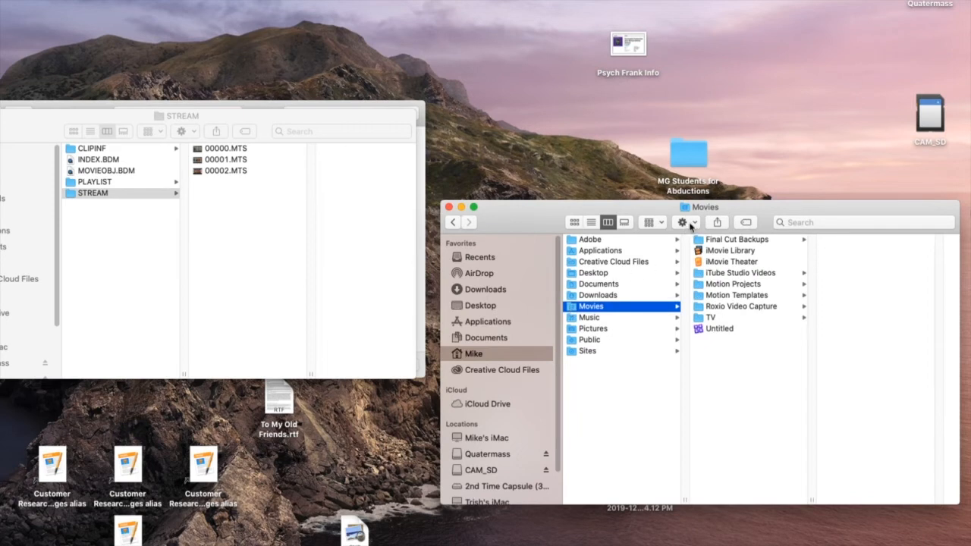
{"action": "left_click", "coordinate": [685, 223]}
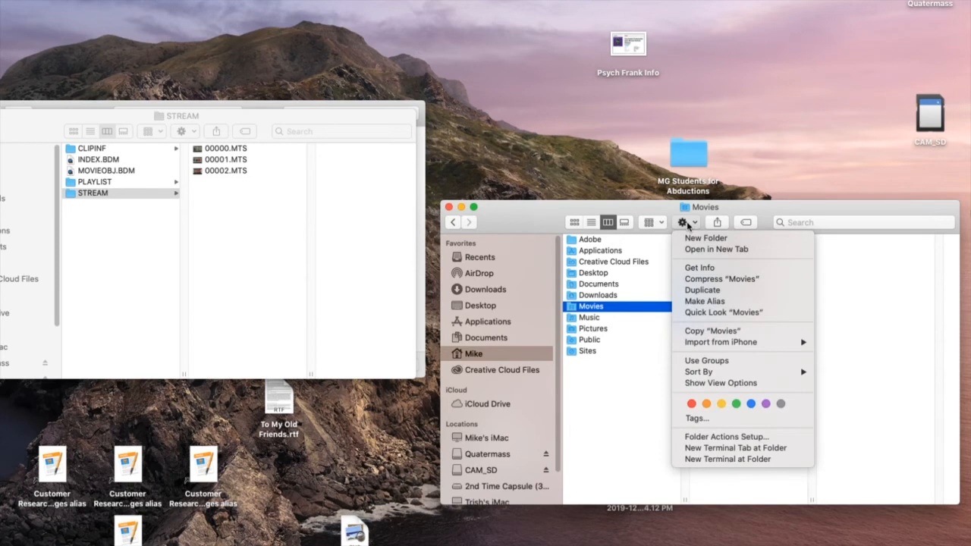
{"action": "left_click", "coordinate": [702, 238]}
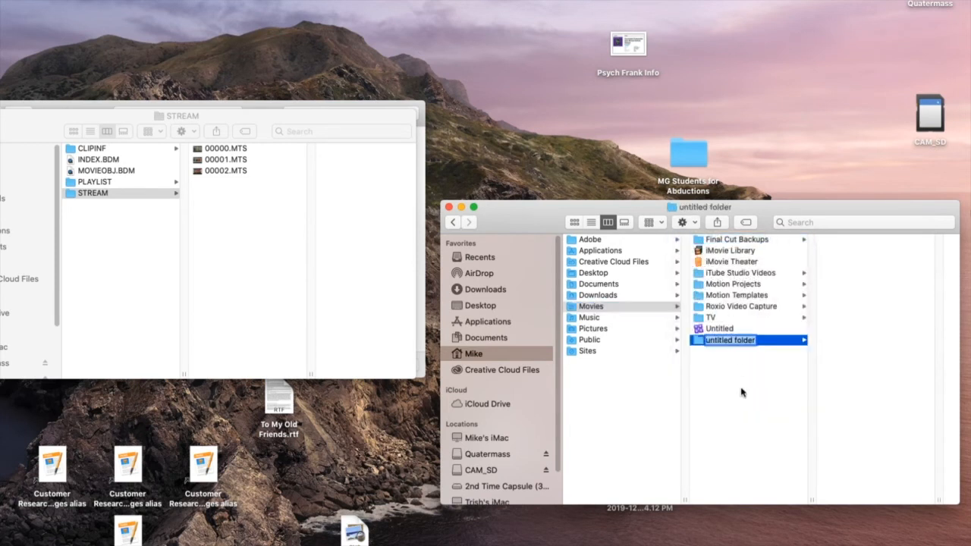
{"action": "type", "text": "HWC Pictures In Halls"}
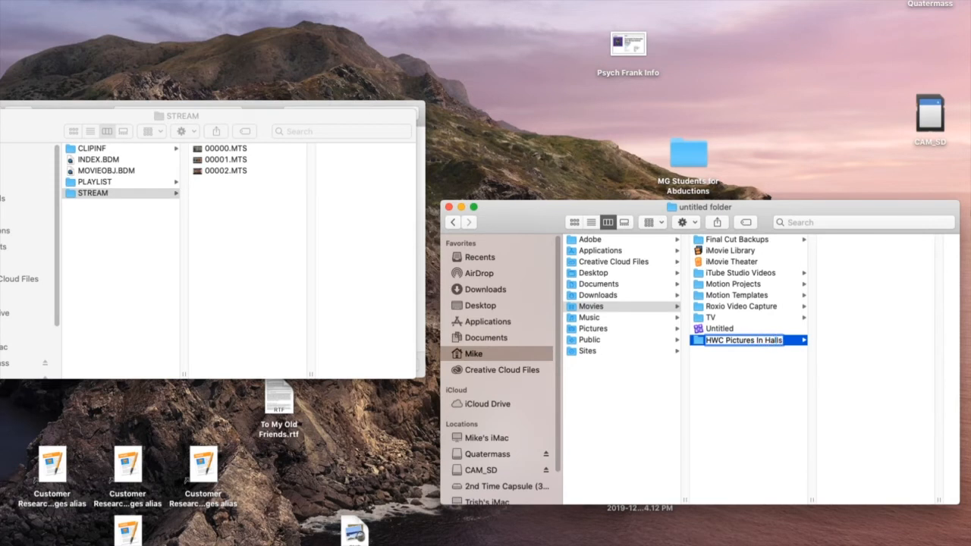
{"action": "key", "text": "Return"}
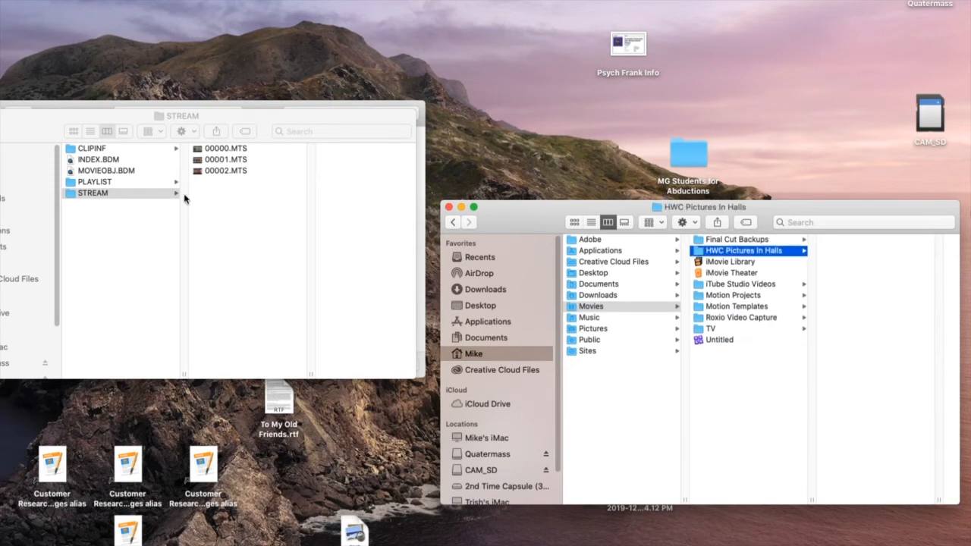
Step: Copy all three MTS clips from the STREAM folder into the HWC Pictures In Halls folder
{"action": "left_click", "coordinate": [202, 151]}
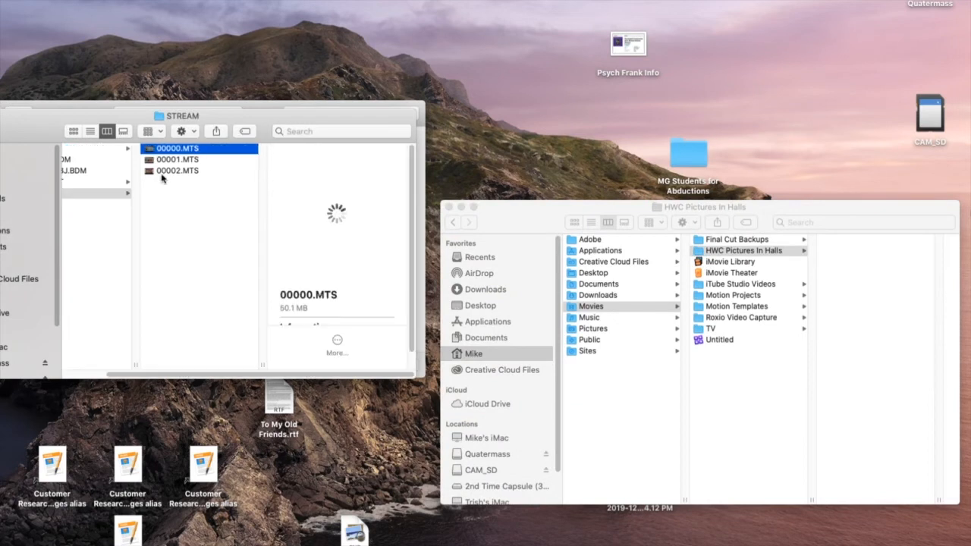
{"action": "left_click", "coordinate": [151, 173], "text": "shift"}
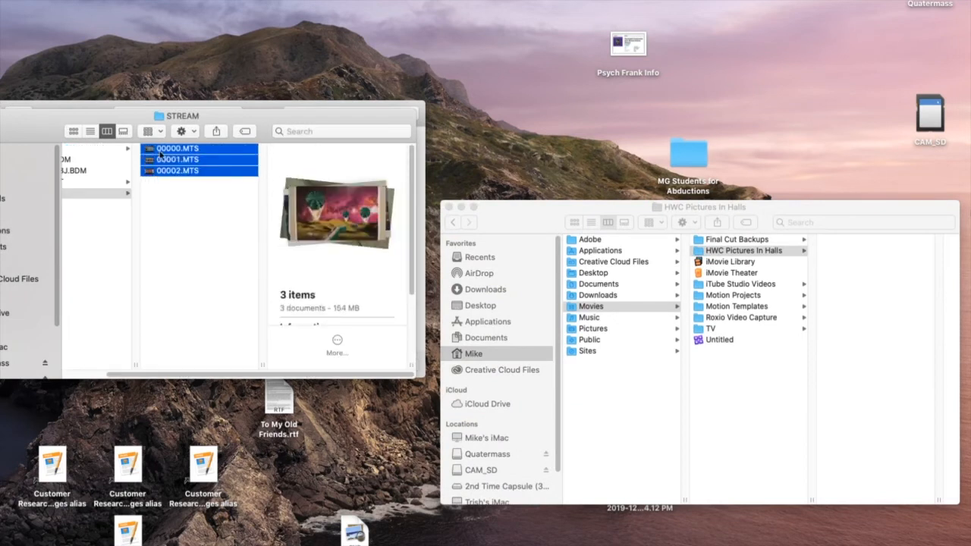
{"action": "left_click_drag", "start_coordinate": [152, 153], "coordinate": [769, 252]}
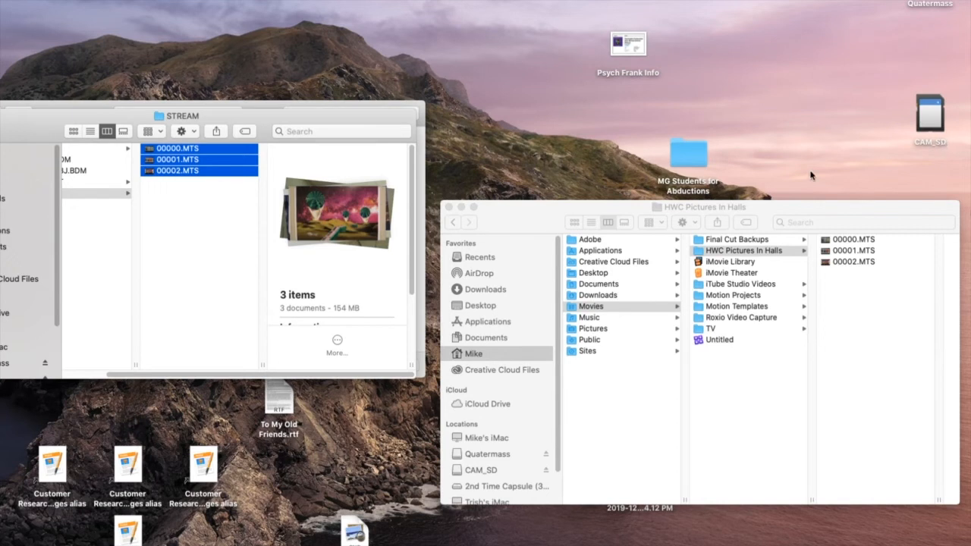
Step: Close the new Finder window and eject the CAM_SD card by moving it to the Trash
{"action": "left_click", "coordinate": [450, 208]}
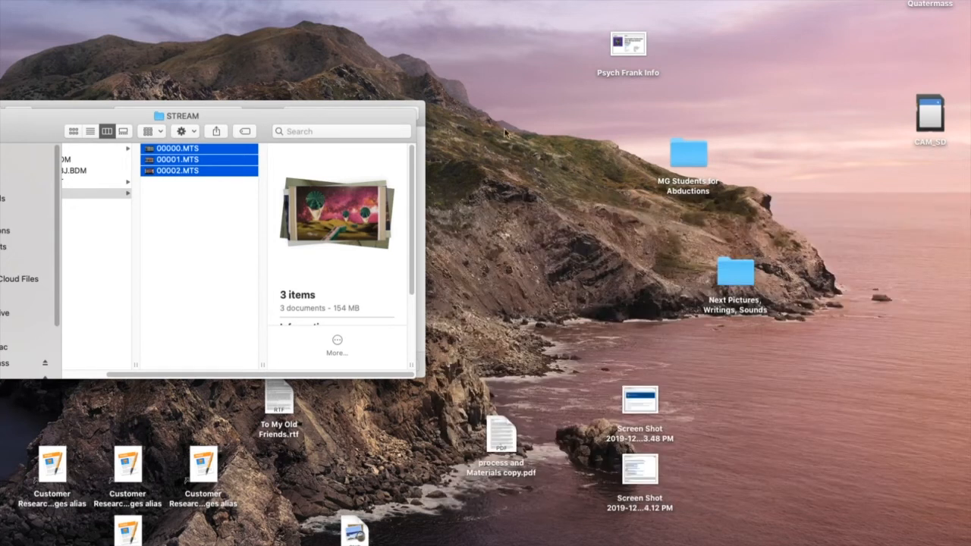
{"action": "right_click", "coordinate": [930, 117]}
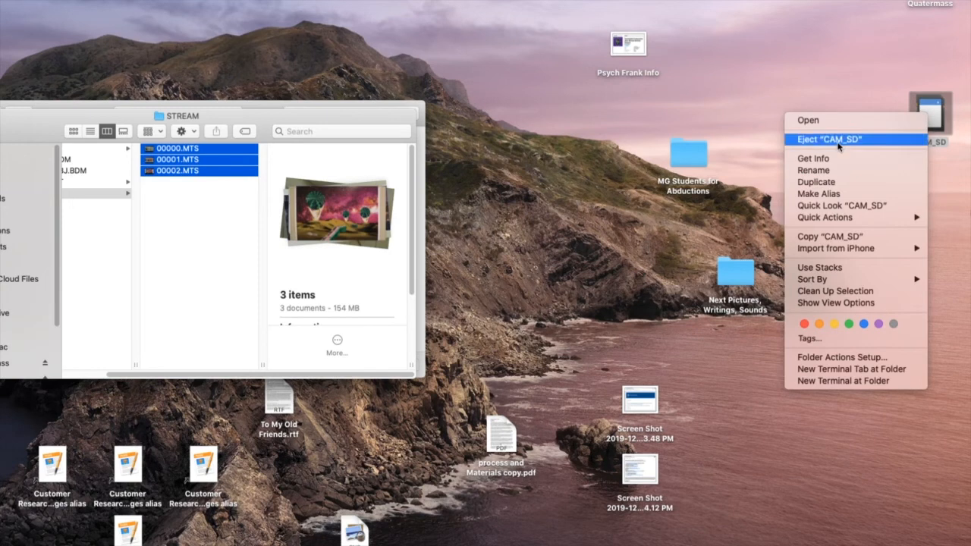
{"action": "left_click", "coordinate": [850, 97]}
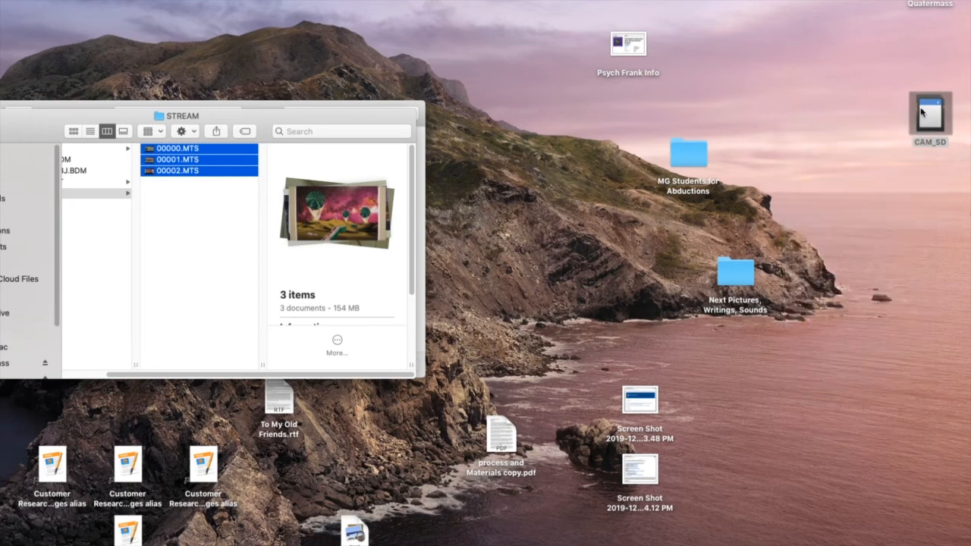
{"action": "left_click_drag", "start_coordinate": [929, 112], "coordinate": [892, 521]}
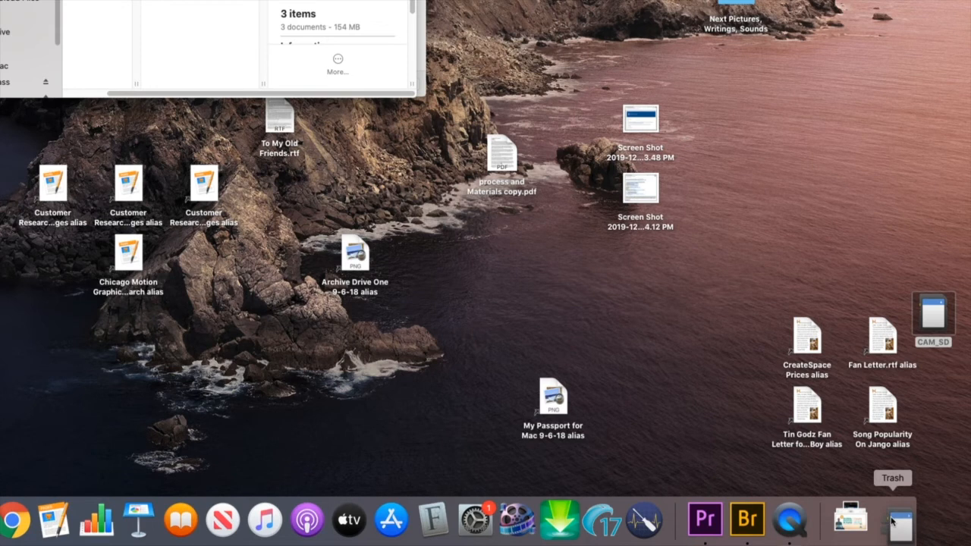
{"action": "left_click_drag", "start_coordinate": [892, 521], "coordinate": [892, 520]}
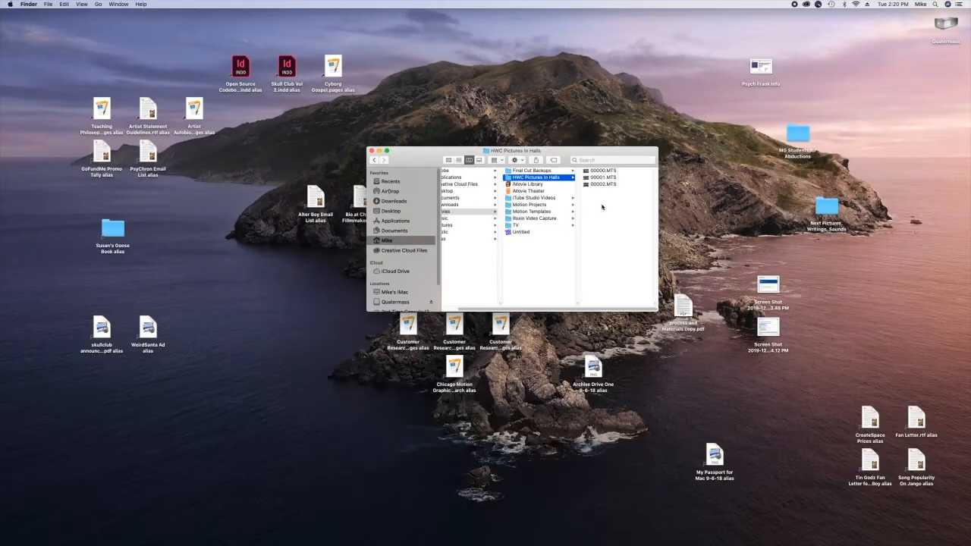
Step: Switch to Adobe Bridge, open the HWC Pictures In Halls folder in Movies, and select all three clips
{"action": "mouse_move", "coordinate": [873, 543]}
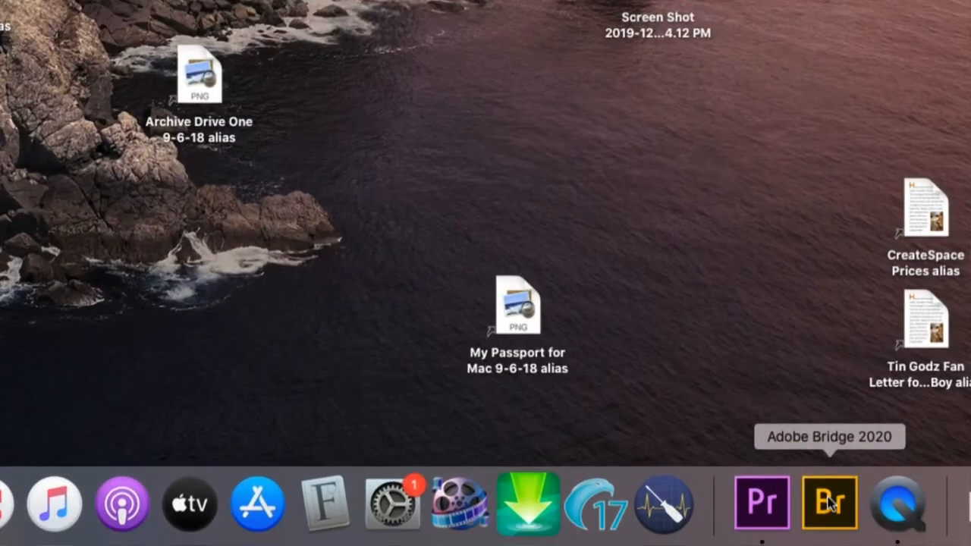
{"action": "left_click", "coordinate": [829, 503]}
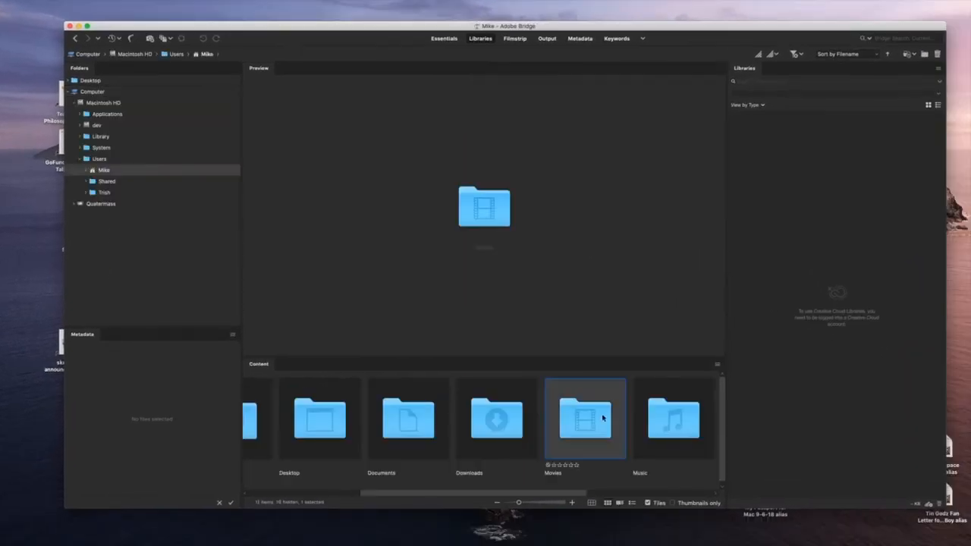
{"action": "double_click", "coordinate": [643, 443]}
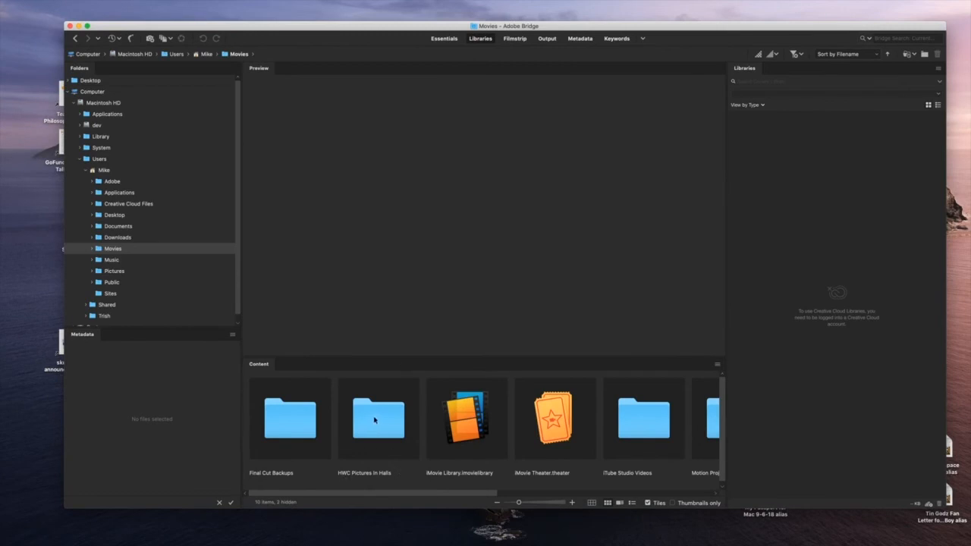
{"action": "double_click", "coordinate": [372, 421]}
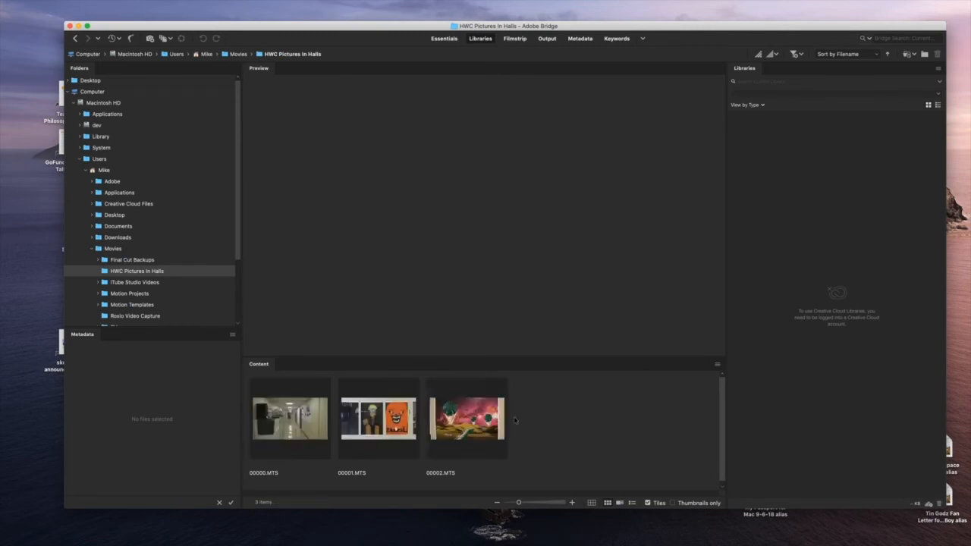
{"action": "left_click_drag", "start_coordinate": [586, 433], "coordinate": [281, 409]}
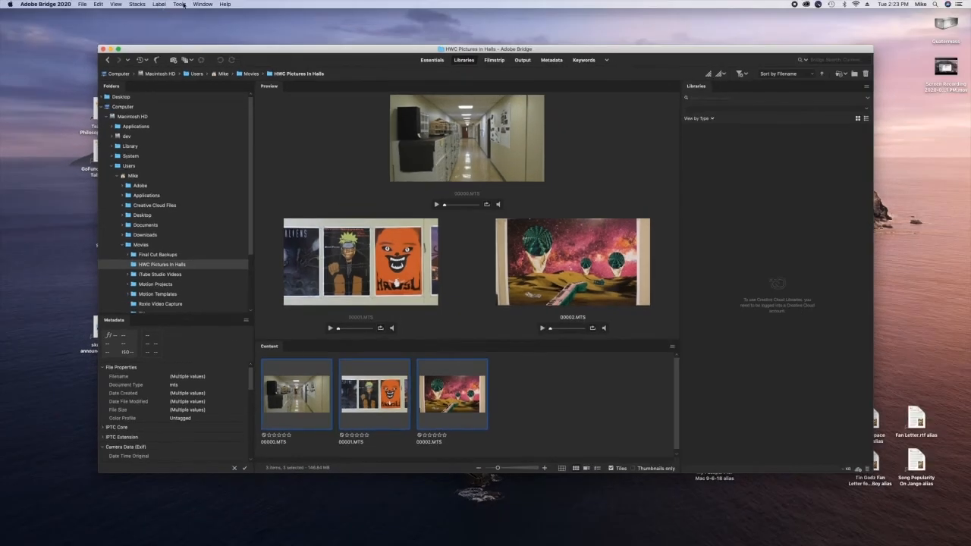
Step: Open Batch Rename for the selected clips and set the first text part of the new filename to HWC_Halls_Pictures
{"action": "left_click", "coordinate": [176, 5]}
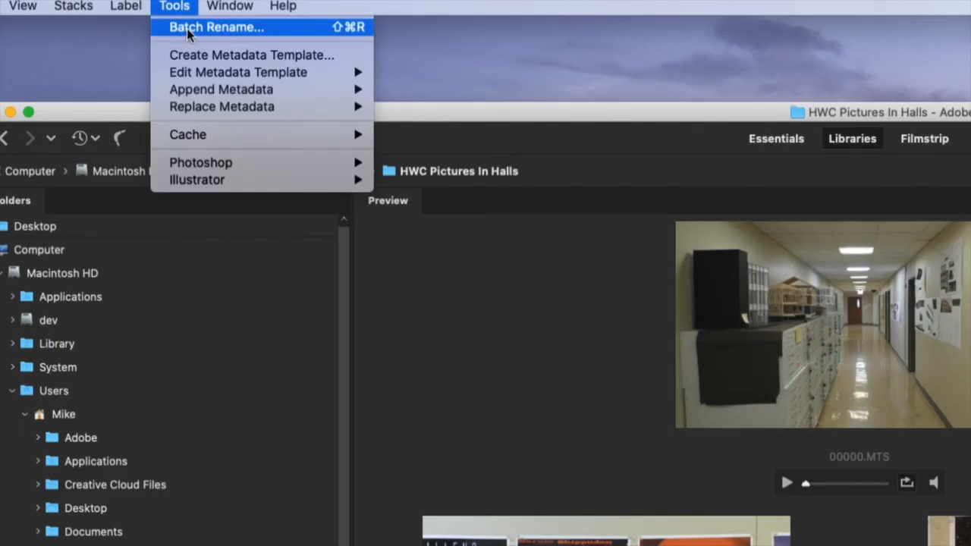
{"action": "left_click", "coordinate": [187, 28]}
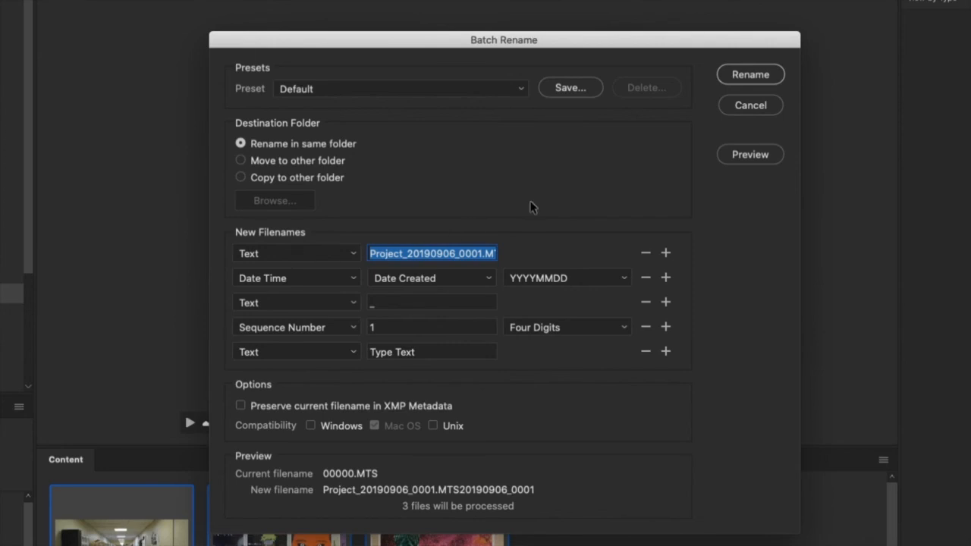
{"action": "type", "text": "HWC_"}
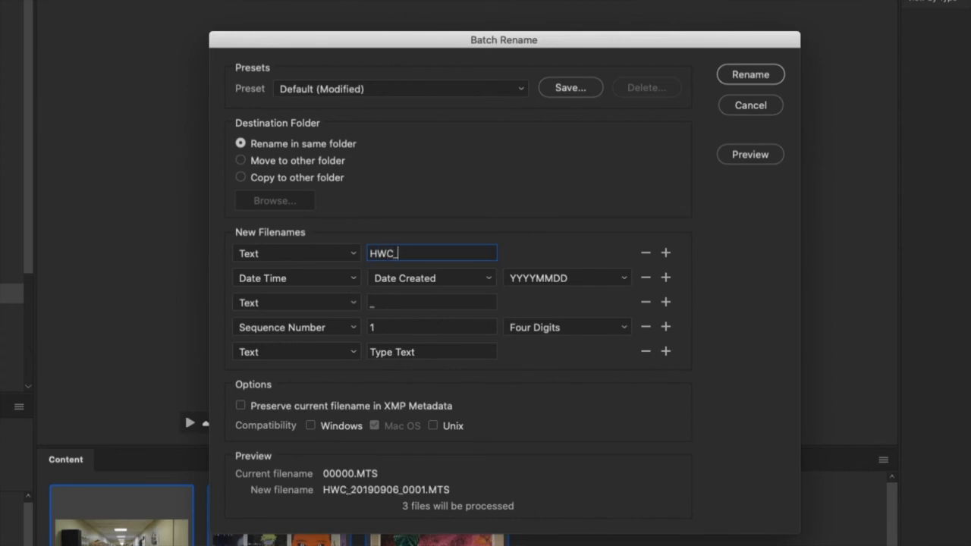
{"action": "type", "text": "Ha"}
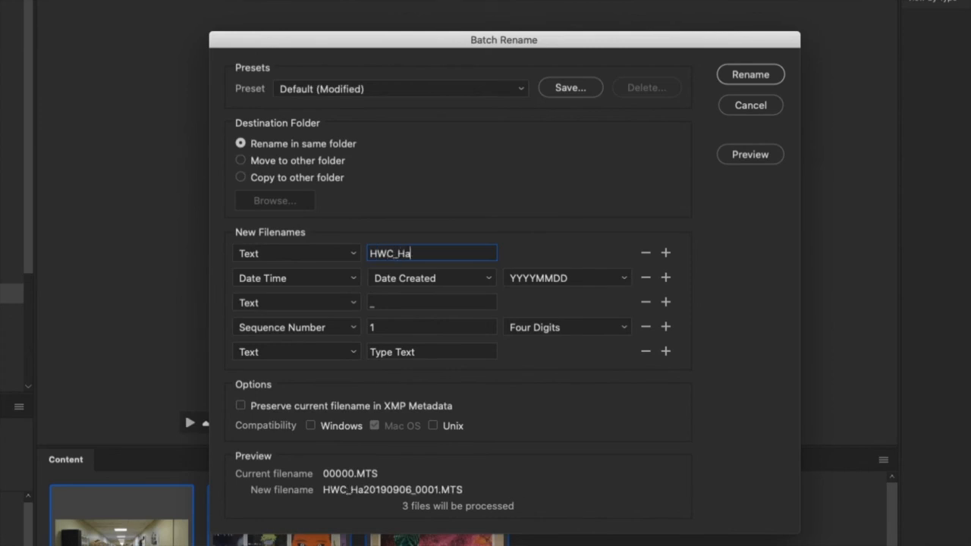
{"action": "type", "text": "lls_P"}
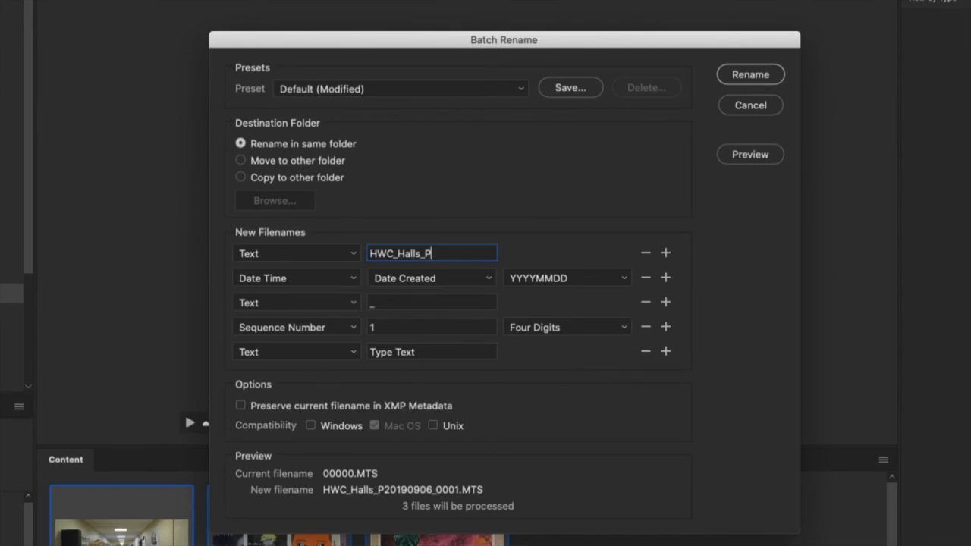
{"action": "type", "text": "lc"}
{"action": "key", "text": "BackSpace"}
{"action": "key", "text": "BackSpace"}
{"action": "type", "text": "i"}
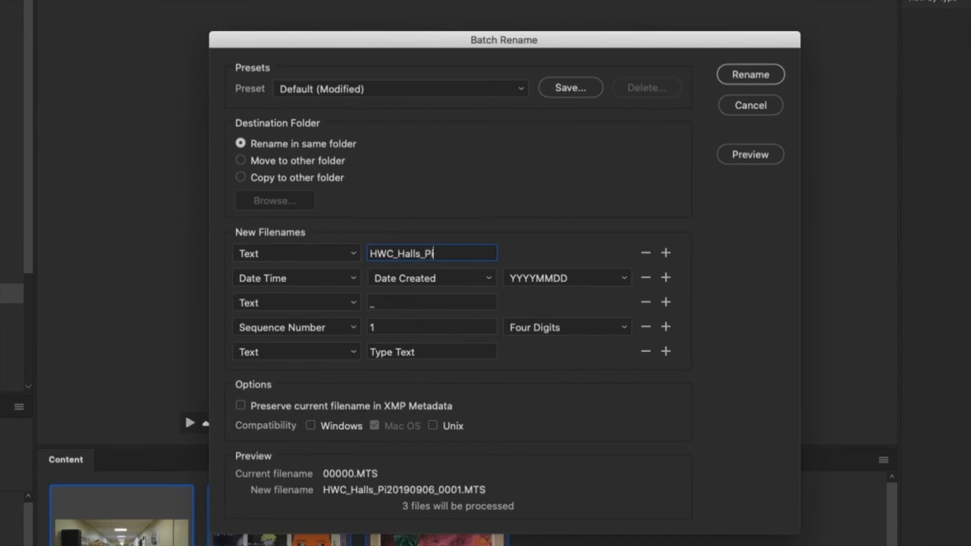
{"action": "type", "text": "ctures"}
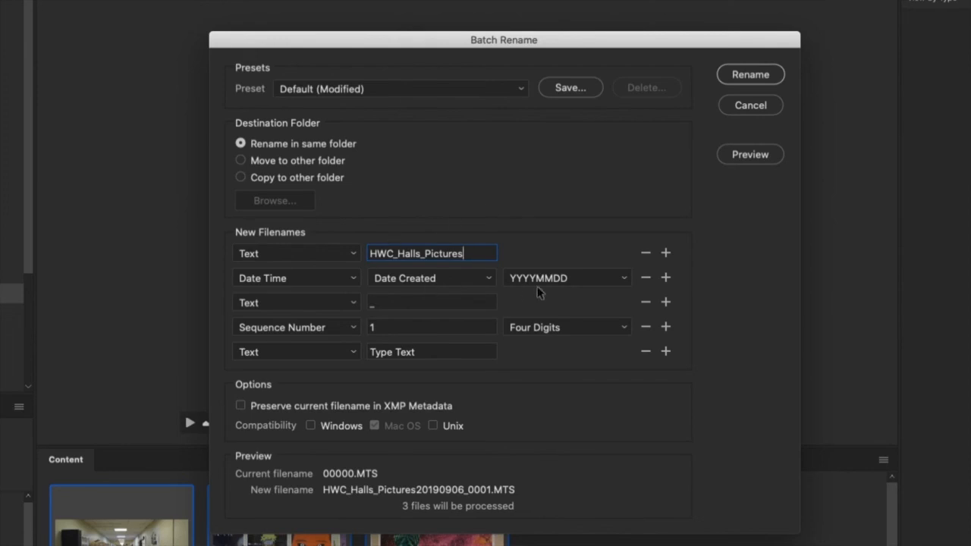
Step: Remove the Date Time part, the underscore text part and the trailing text part from the new filename pattern
{"action": "left_click", "coordinate": [646, 279]}
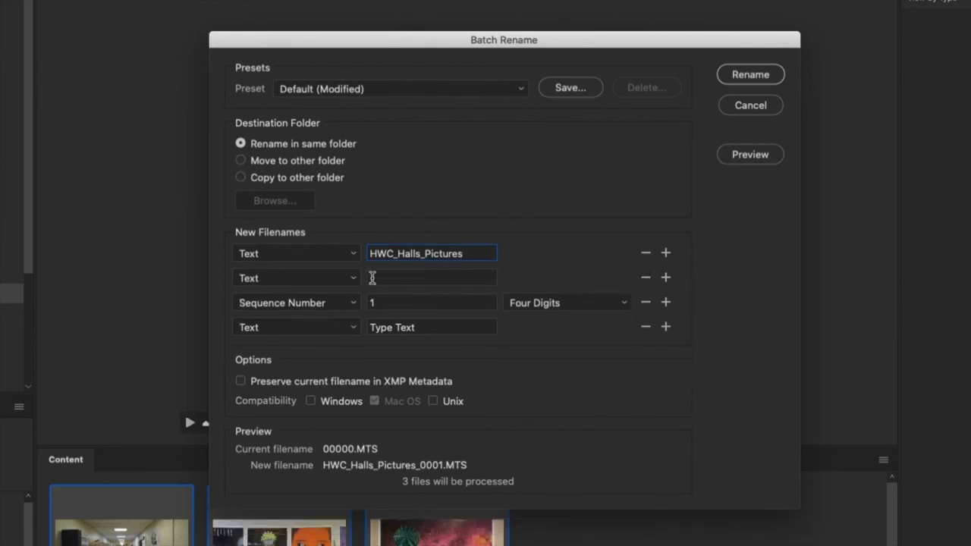
{"action": "left_click", "coordinate": [646, 278]}
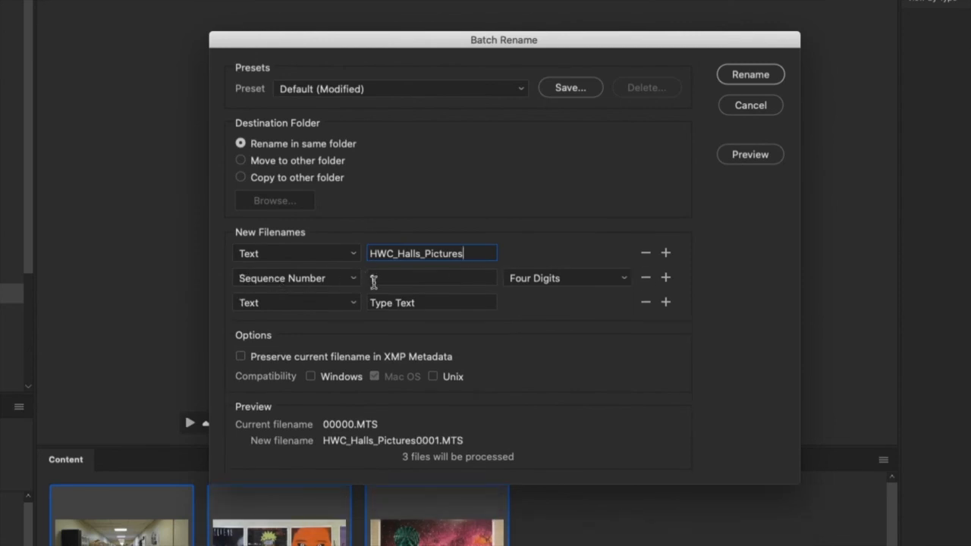
{"action": "left_click", "coordinate": [646, 302]}
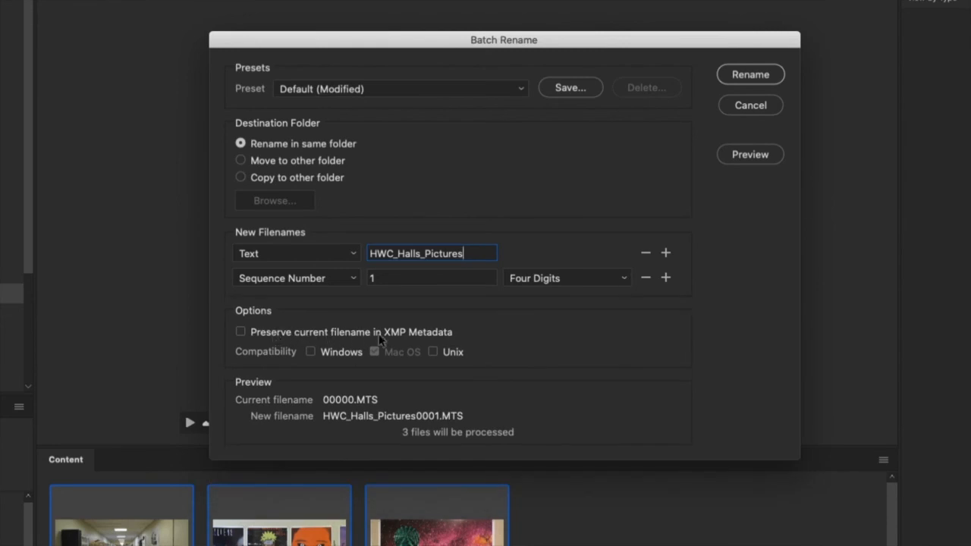
Step: Enable preserving the current filename in XMP metadata and add an underscore to the end of the HWC_Halls_Pictures prefix
{"action": "left_click", "coordinate": [241, 333]}
{"action": "type", "text": "_"}
Step: Set the sequence number to Three Digits and run the batch rename on the three clips
{"action": "left_click", "coordinate": [623, 281]}
{"action": "left_click", "coordinate": [592, 249]}
{"action": "left_click", "coordinate": [616, 280]}
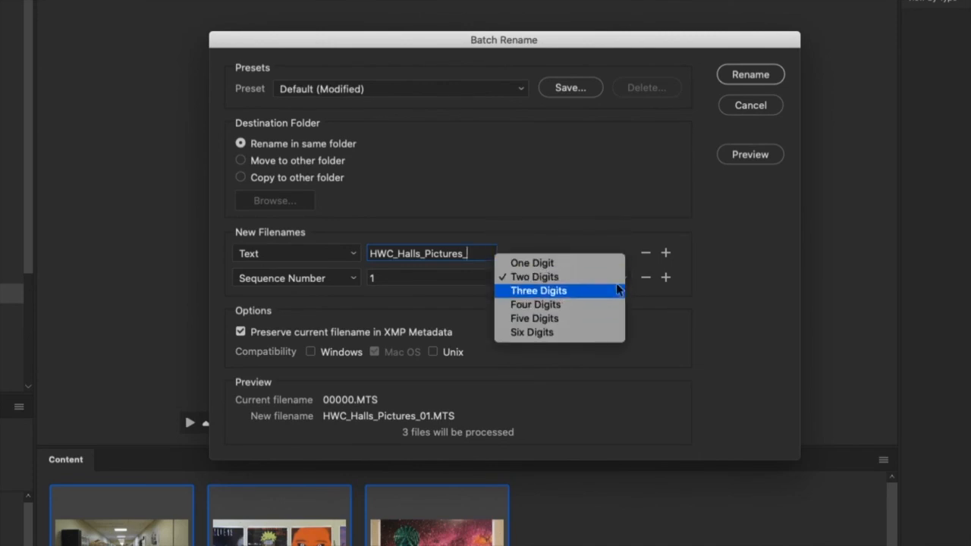
{"action": "left_click", "coordinate": [616, 291]}
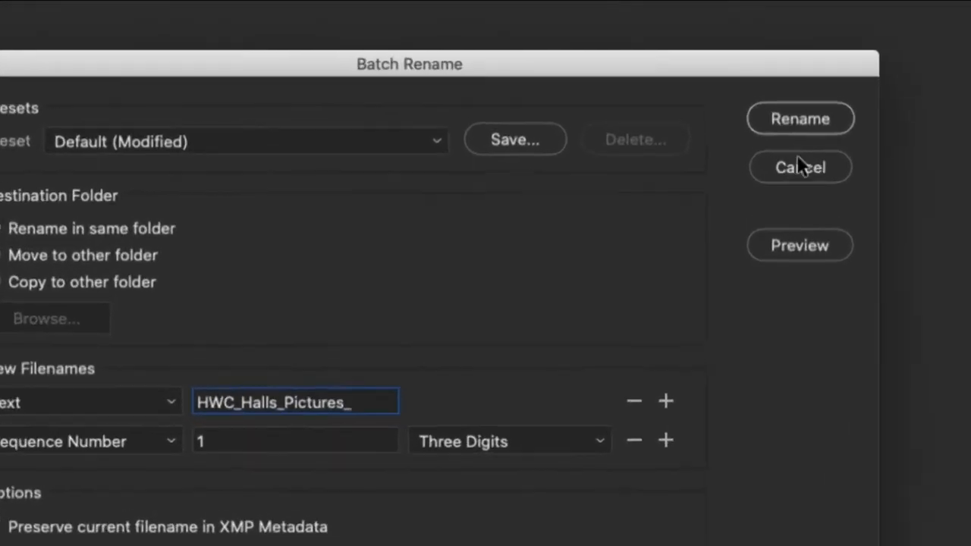
{"action": "left_click", "coordinate": [813, 130]}
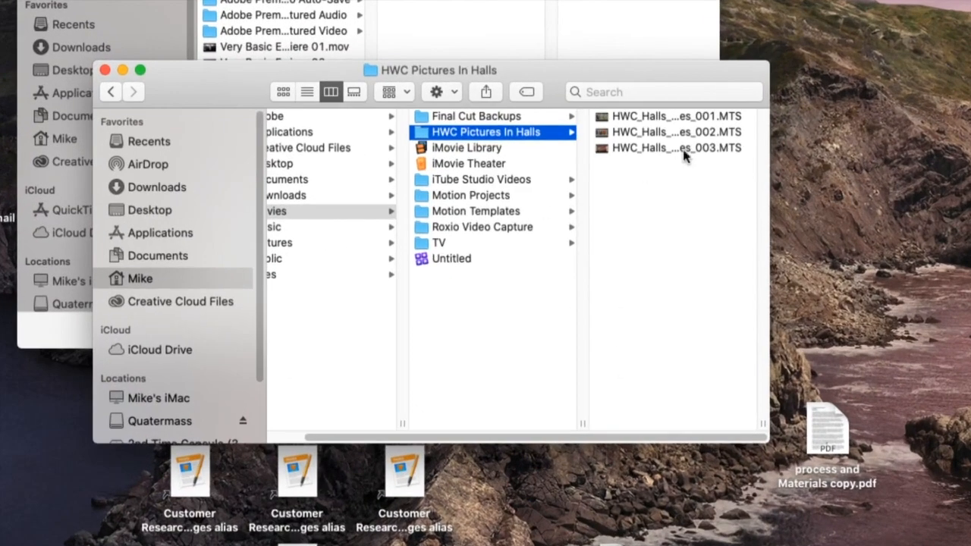
Step: Enlarge the Finder window on the HWC Pictures In Halls folder to read the renamed clip names
{"action": "left_click_drag", "start_coordinate": [756, 424], "coordinate": [818, 425]}
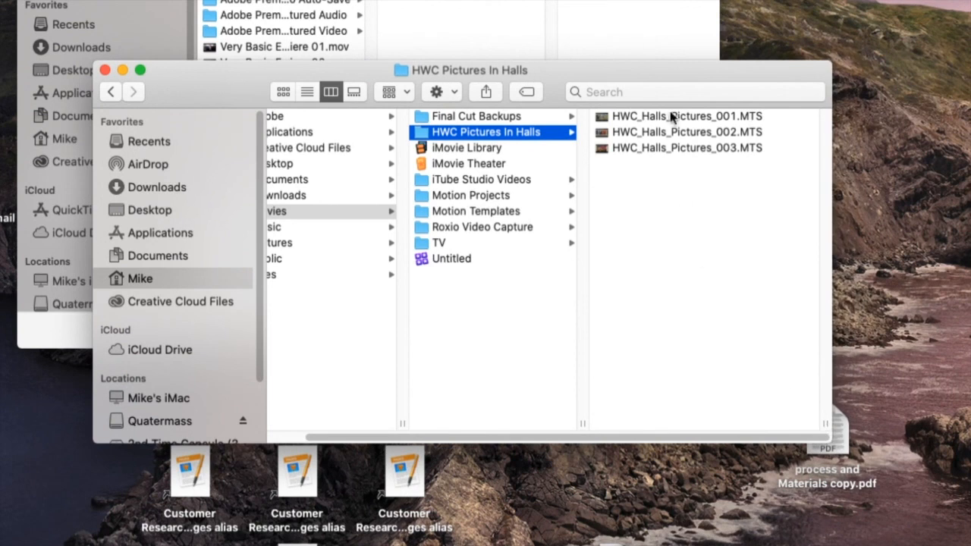